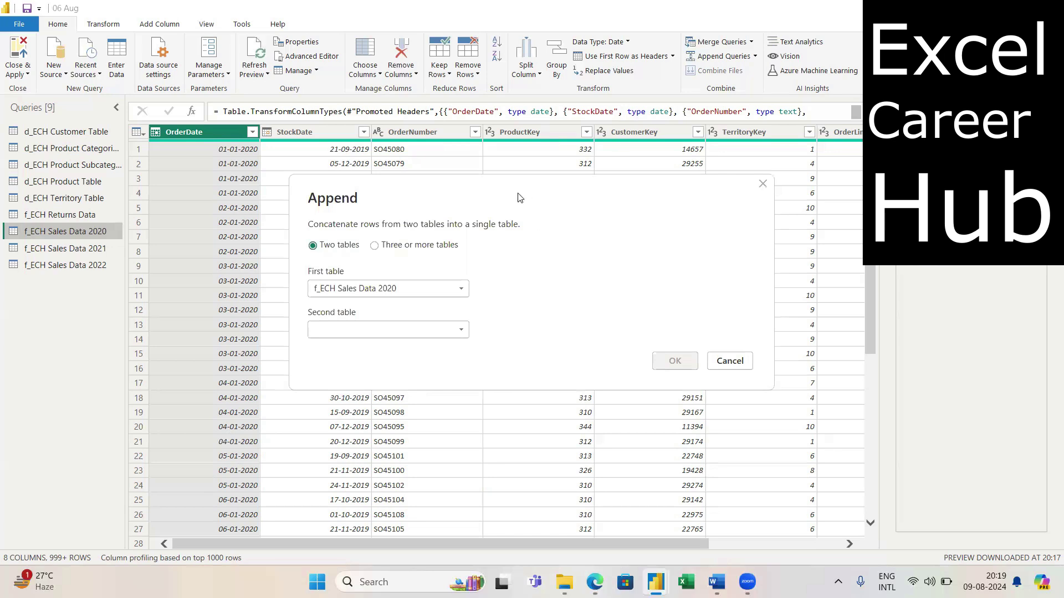
- Append f_ECH Sales Data 2020, 2021 and 2022 into a new query and name it "f_consolidated sales"
{"action": "left_click", "coordinate": [374, 246]}
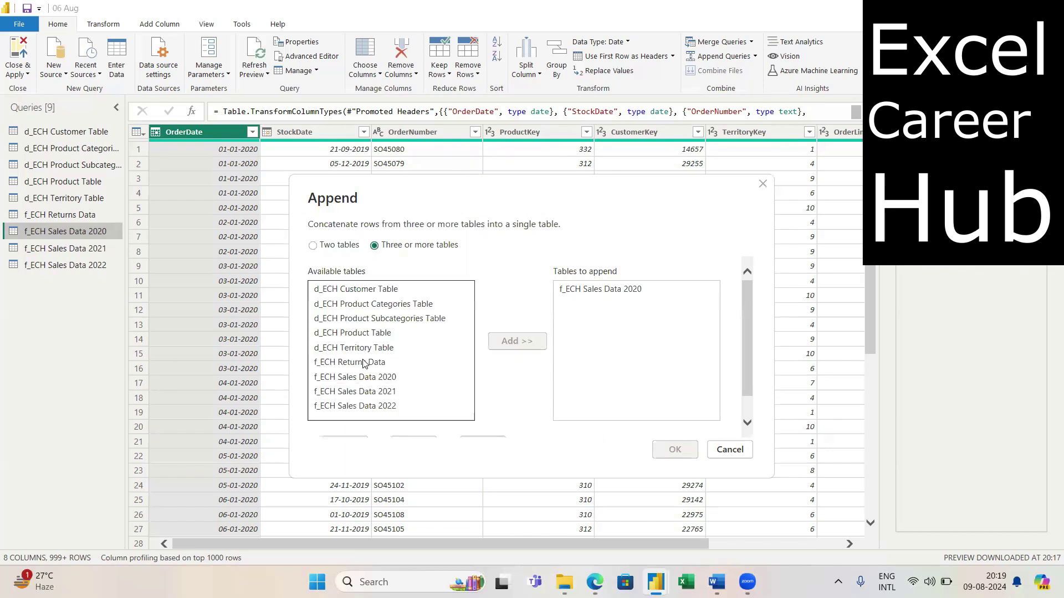
{"action": "left_click", "coordinate": [357, 393]}
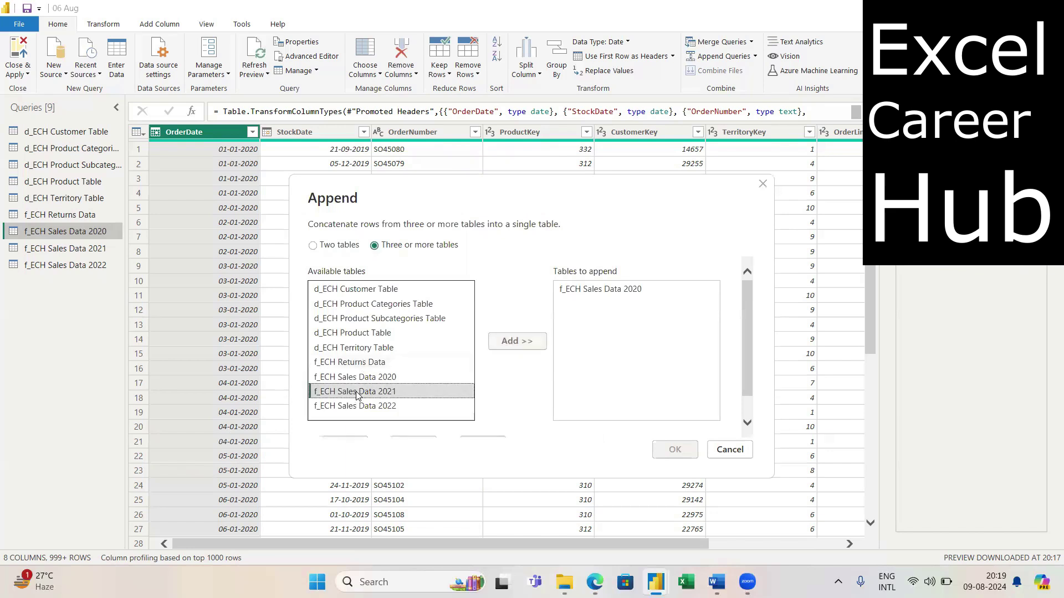
{"action": "left_click", "coordinate": [507, 343]}
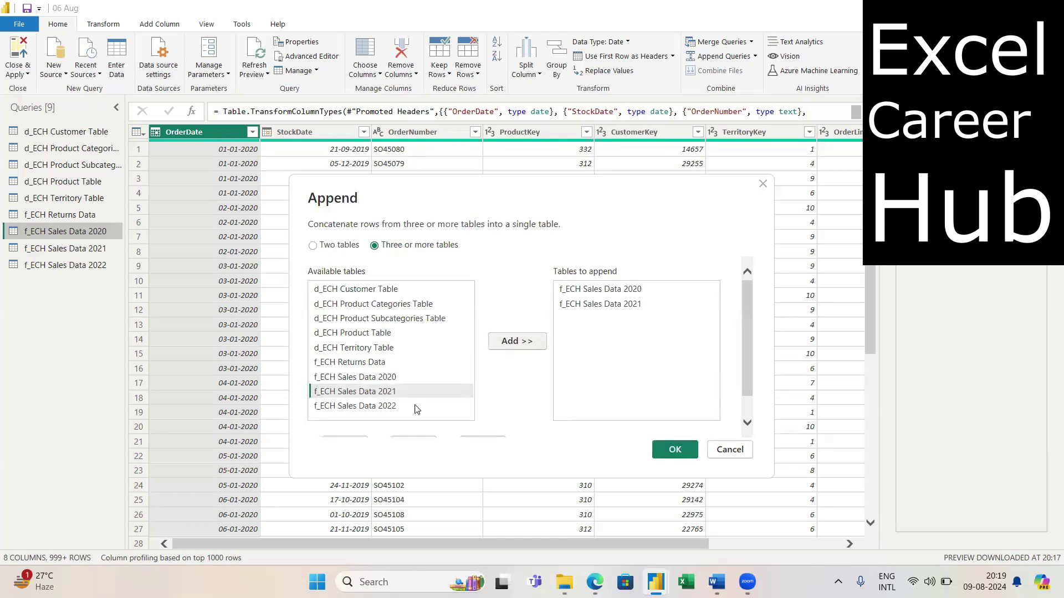
{"action": "left_click", "coordinate": [395, 409]}
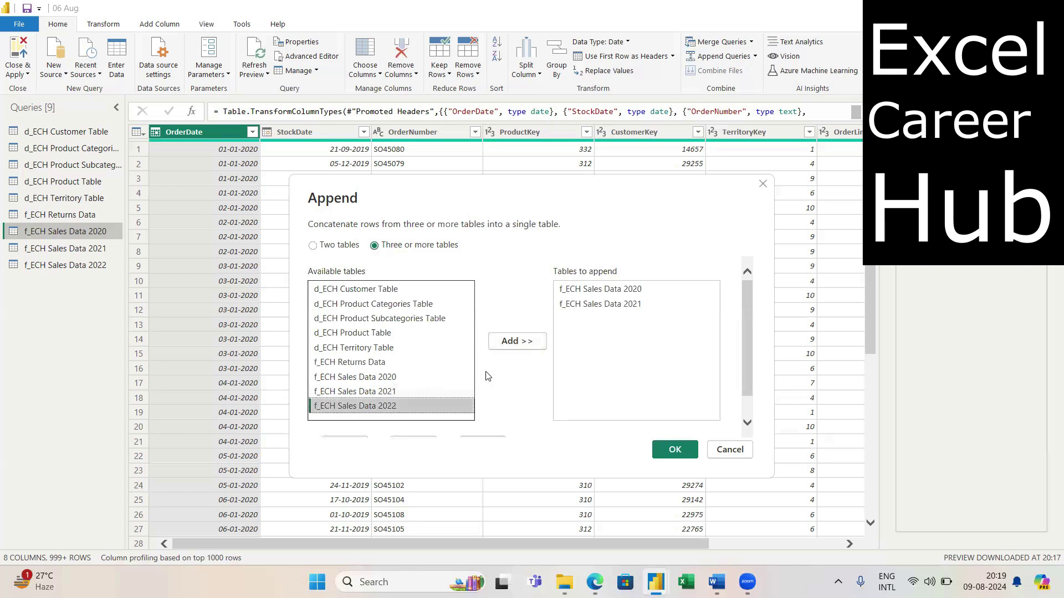
{"action": "left_click", "coordinate": [520, 343]}
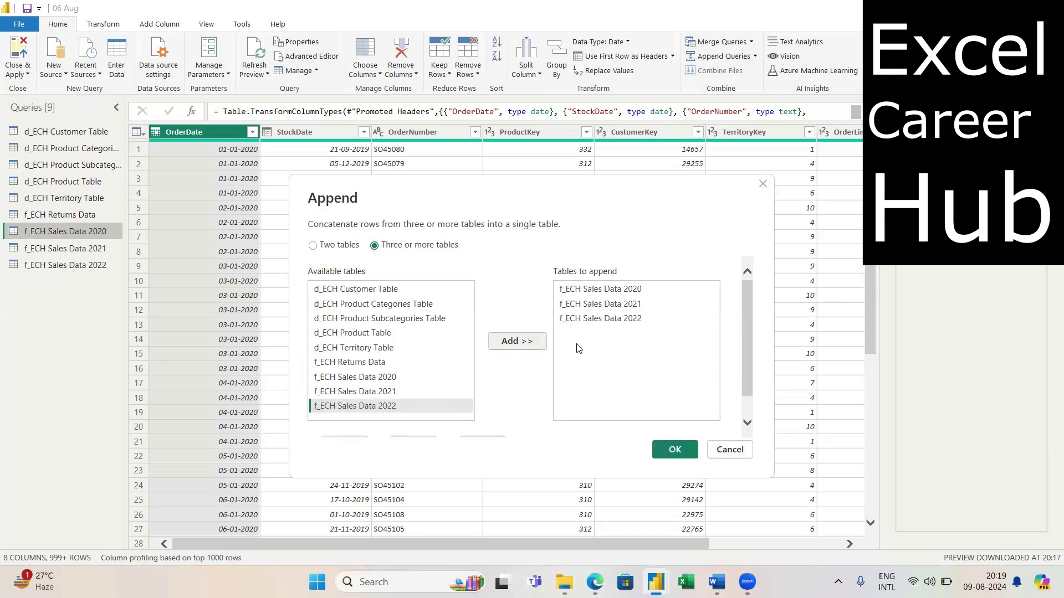
{"action": "left_click", "coordinate": [673, 451]}
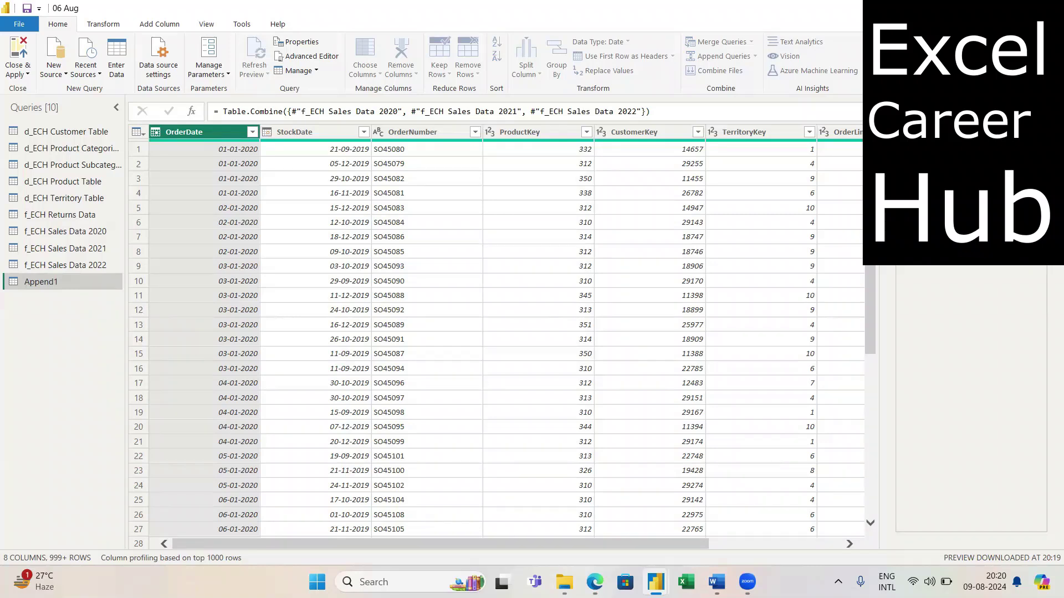
{"action": "key", "text": "Return"}
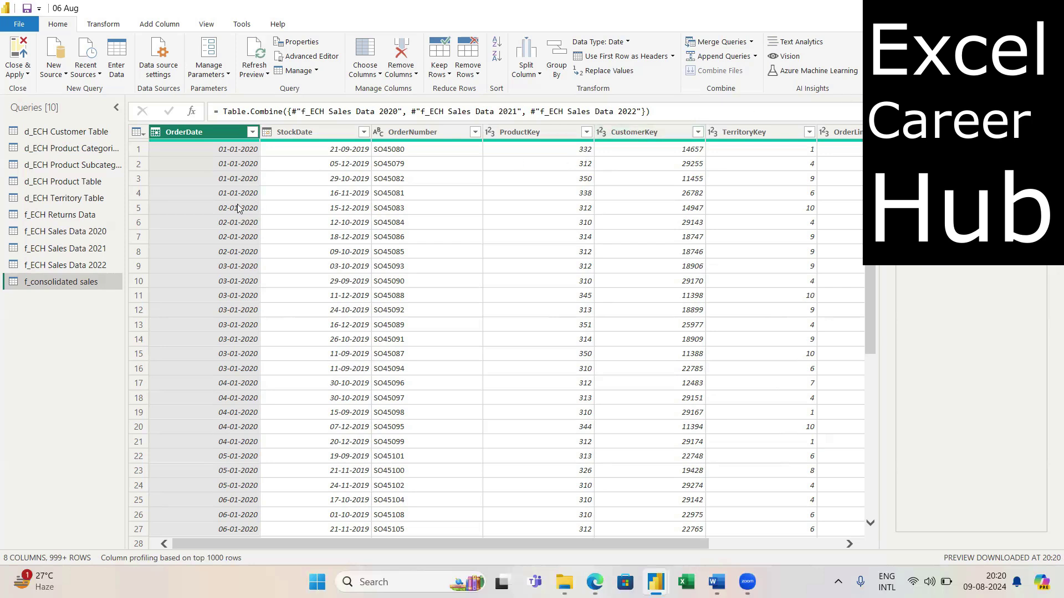
- Disable loading for the f_ECH Sales Data 2020 and f_ECH Sales Data 2021 queries, accepting the possible data loss
{"action": "left_click", "coordinate": [99, 231]}
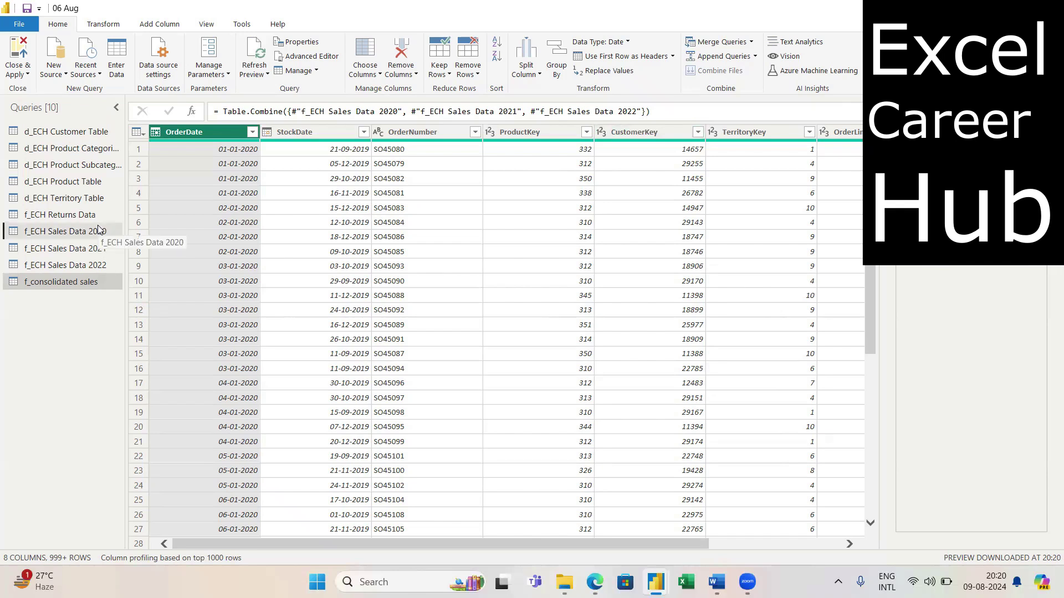
{"action": "right_click", "coordinate": [99, 229]}
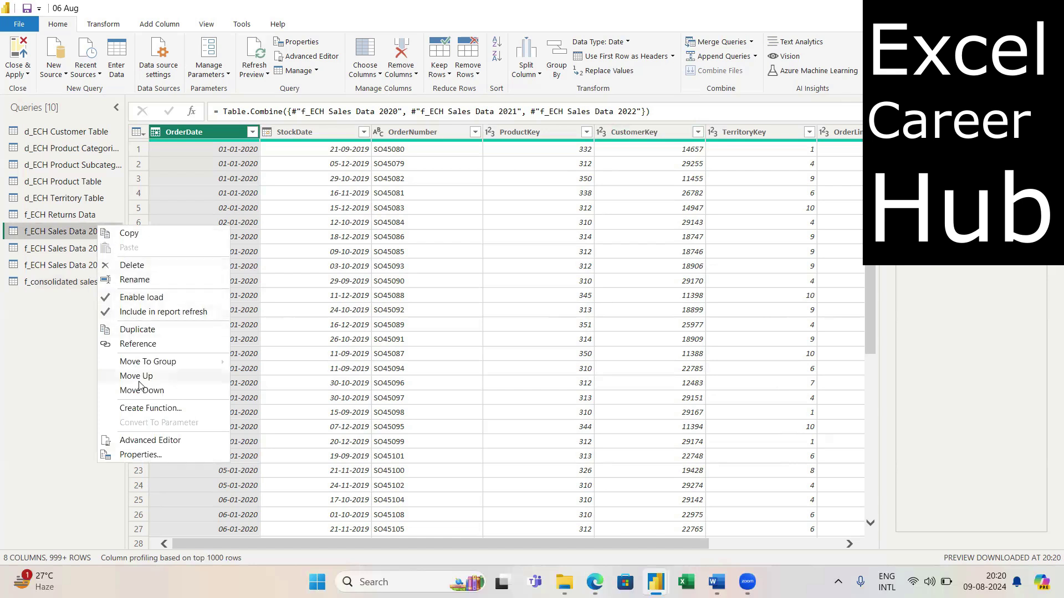
{"action": "left_click", "coordinate": [107, 300]}
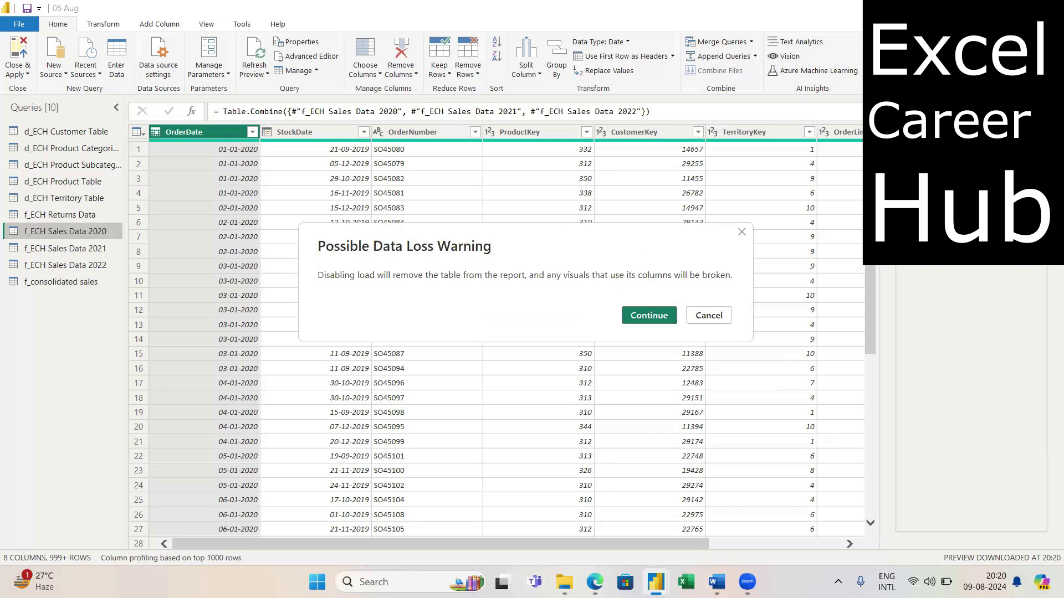
{"action": "left_click", "coordinate": [646, 318]}
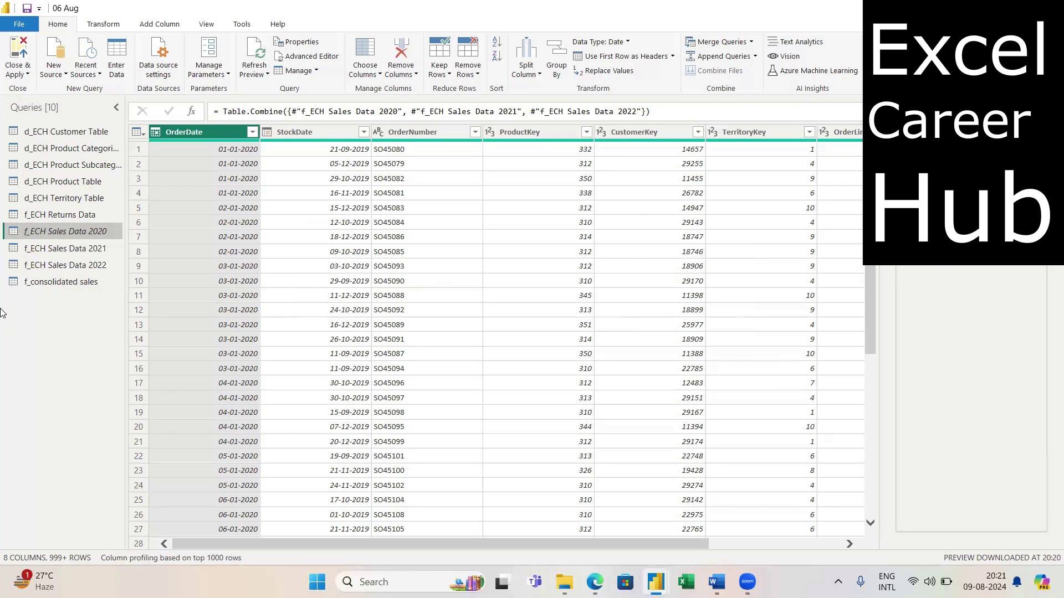
{"action": "left_click", "coordinate": [53, 249]}
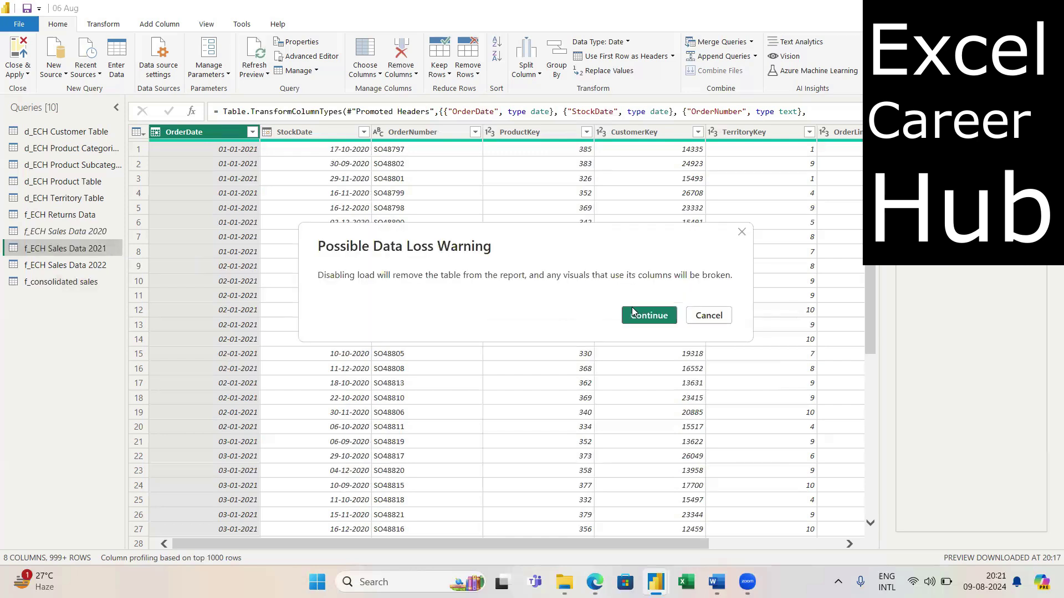
{"action": "left_click", "coordinate": [632, 309]}
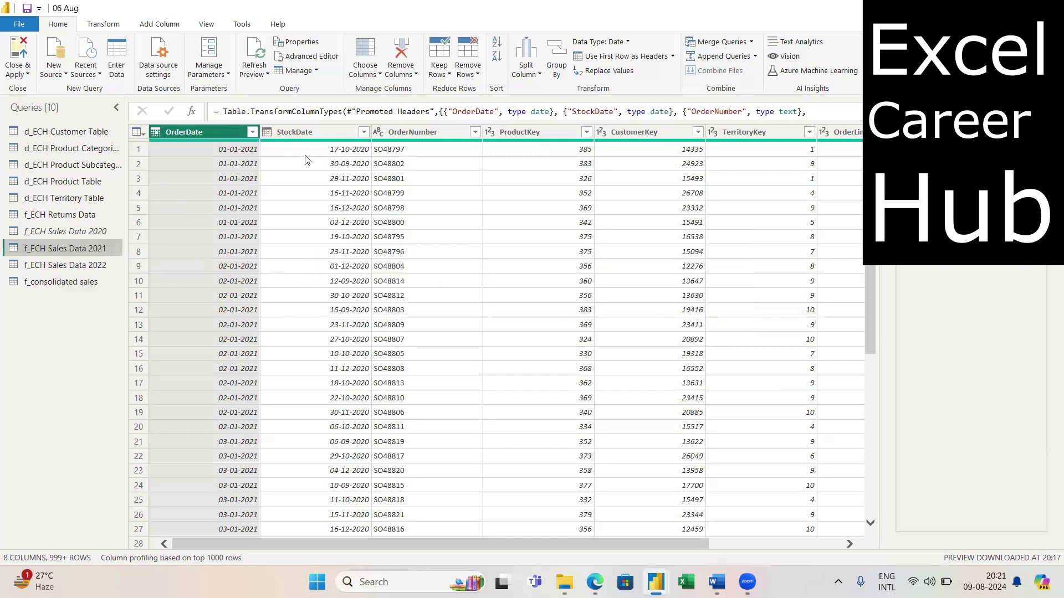
- Disable loading for the f_ECH Sales Data 2022 query, then close the query editor and apply the changes
{"action": "left_click", "coordinate": [92, 267]}
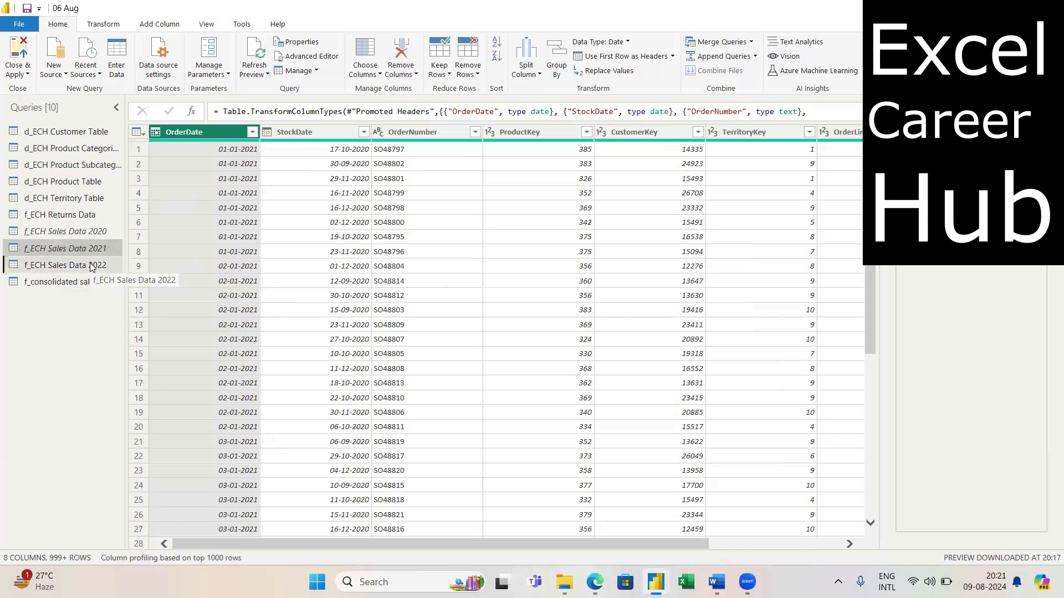
{"action": "right_click", "coordinate": [92, 267]}
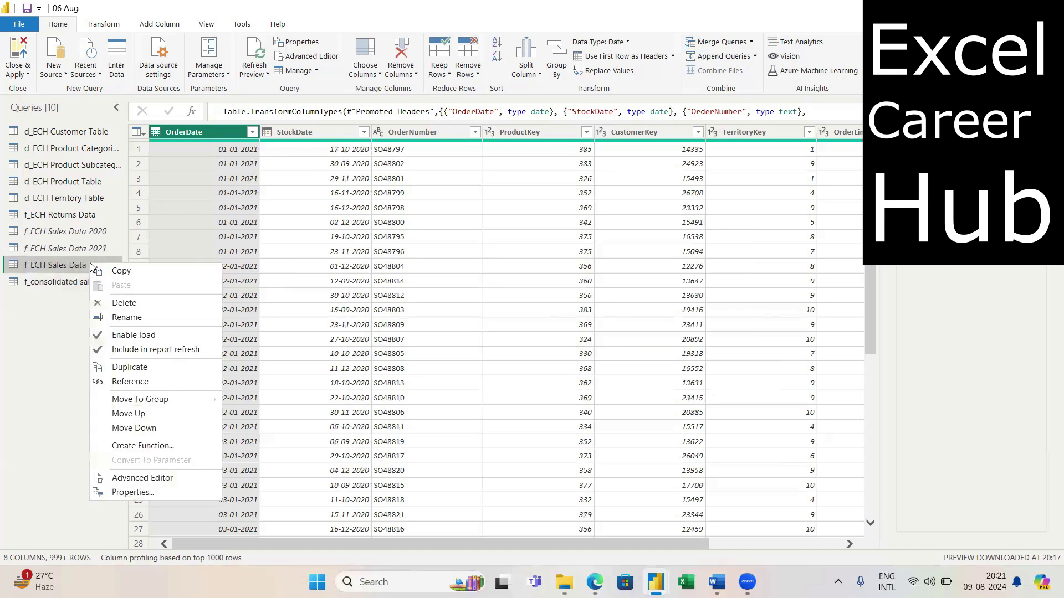
{"action": "left_click", "coordinate": [102, 335]}
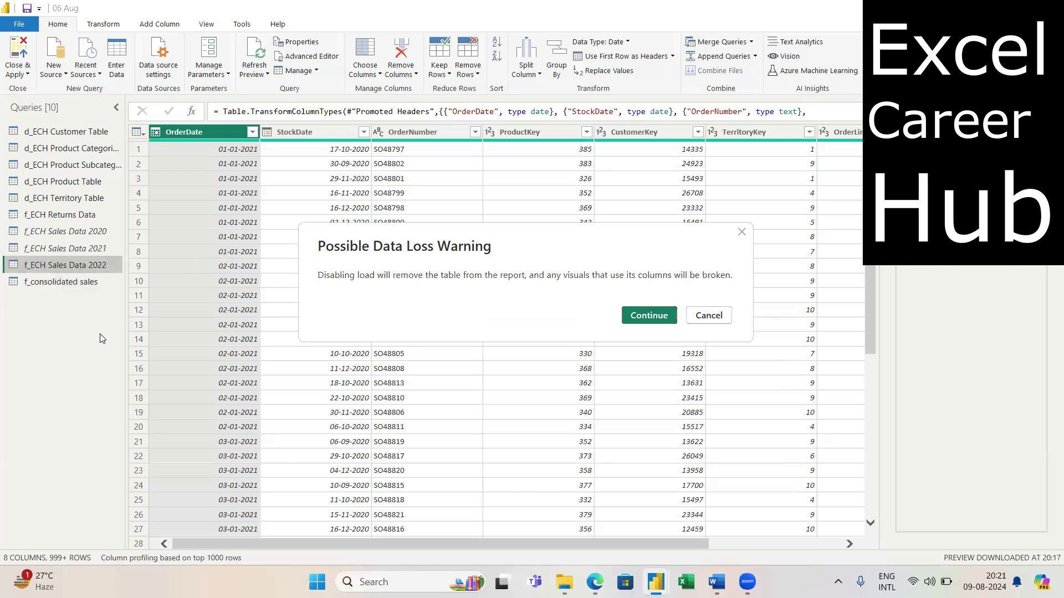
{"action": "left_click", "coordinate": [658, 318]}
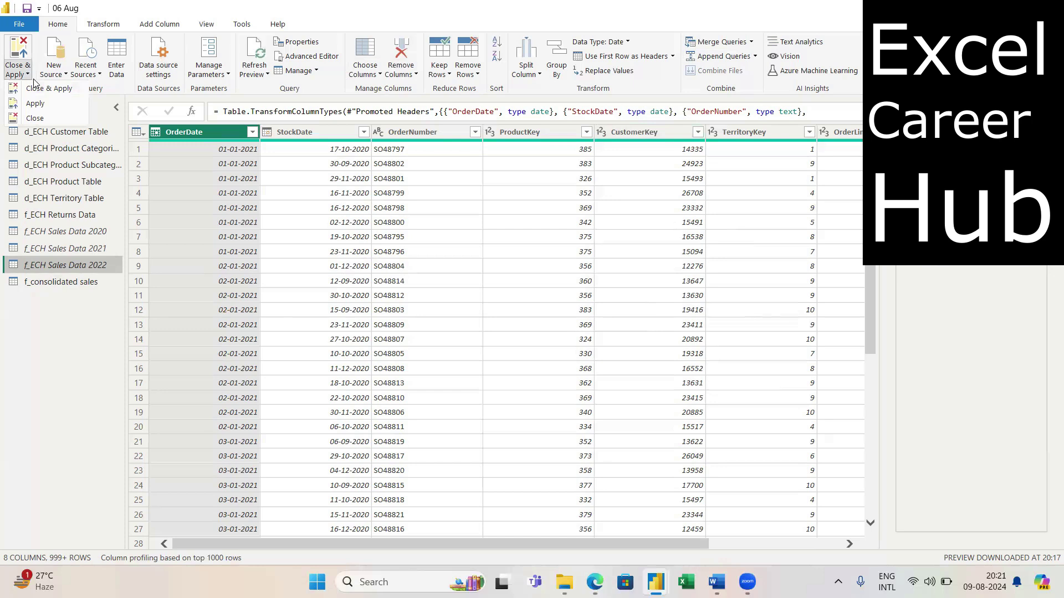
{"action": "left_click", "coordinate": [46, 95]}
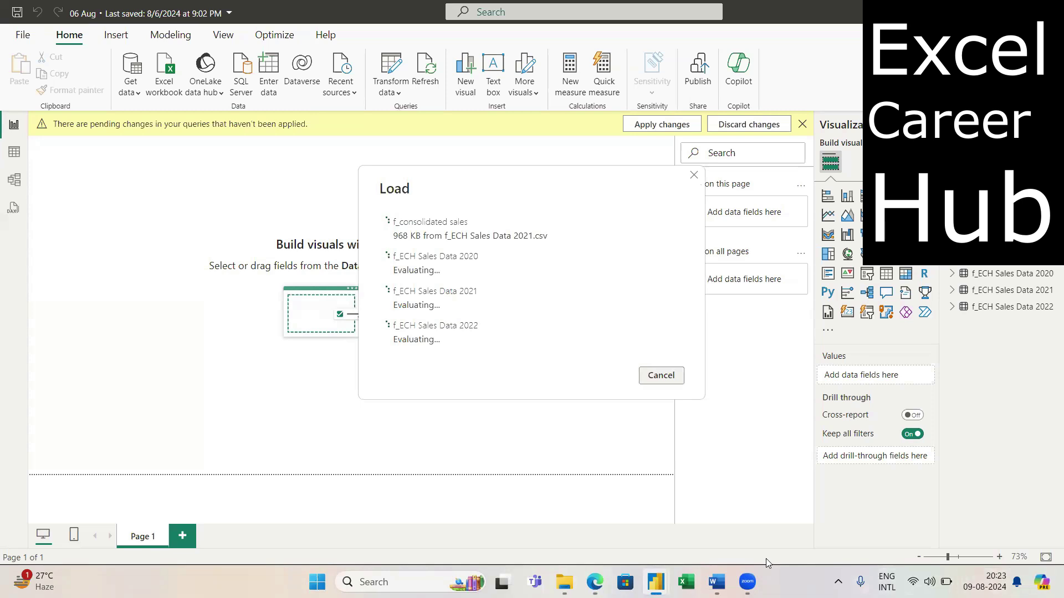
- Close the Word document open in the background, saving its changes
{"action": "mouse_move", "coordinate": [717, 580]}
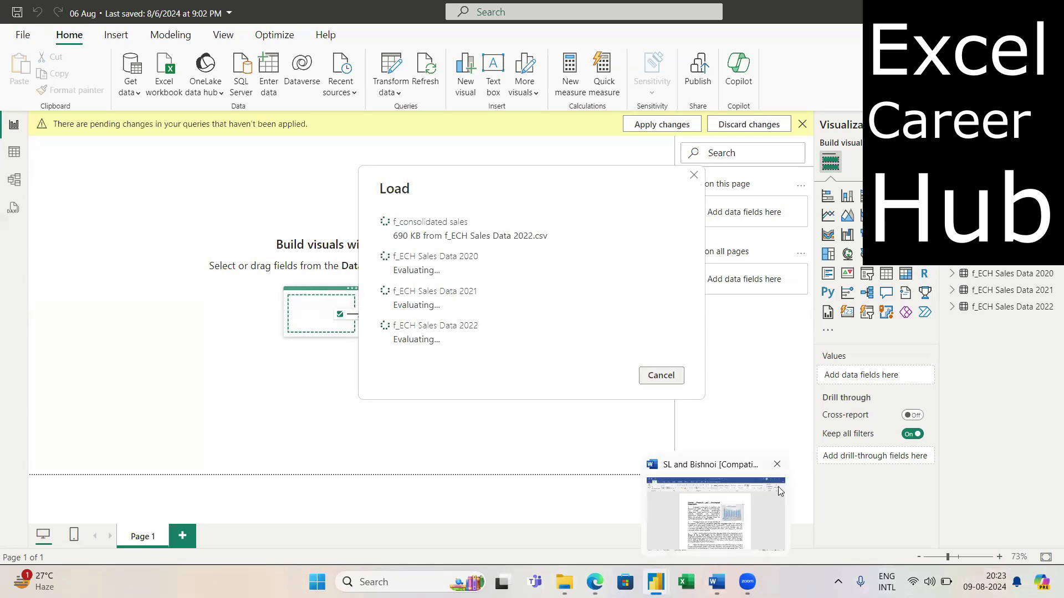
{"action": "left_click", "coordinate": [777, 465]}
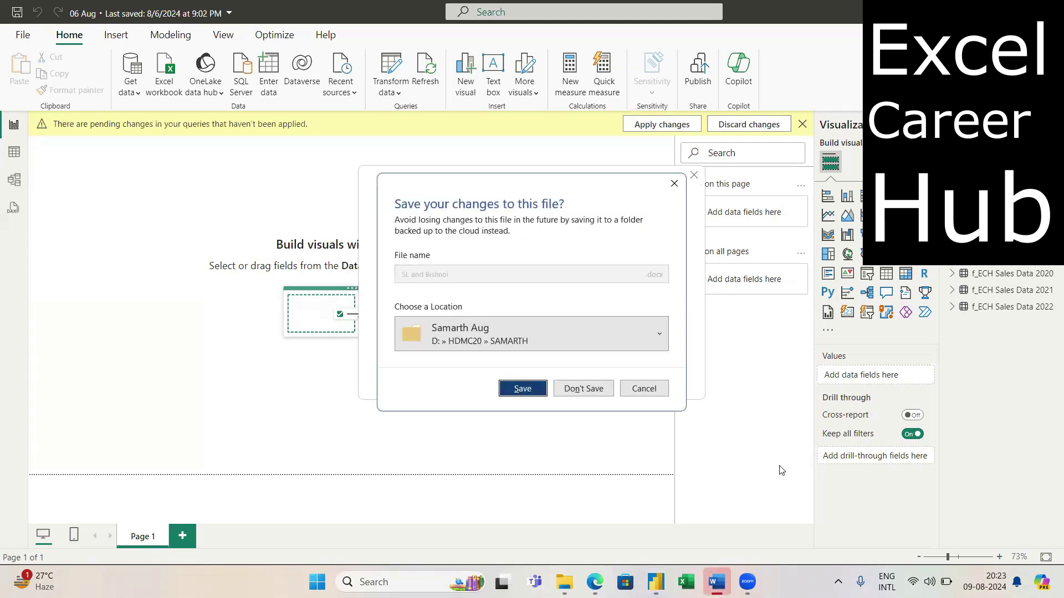
{"action": "left_click", "coordinate": [532, 391]}
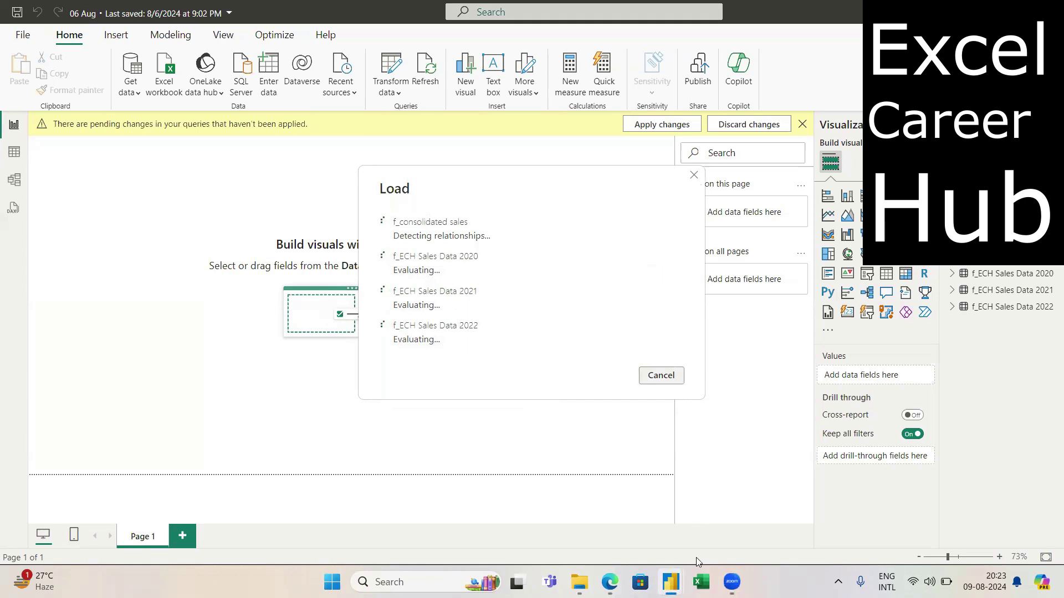
{"action": "mouse_move", "coordinate": [671, 582]}
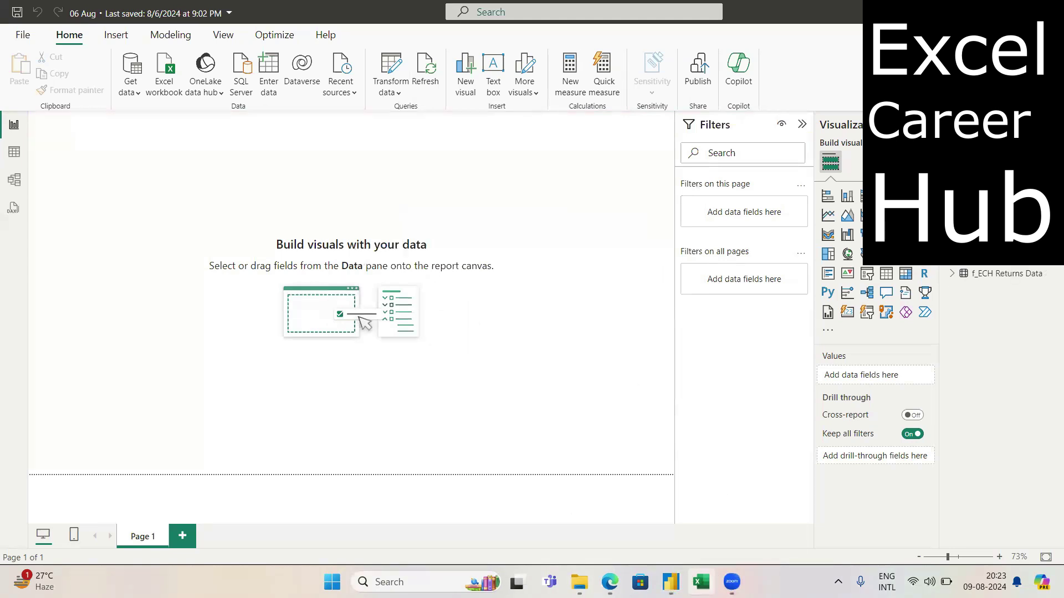
{"action": "right_click", "coordinate": [700, 582]}
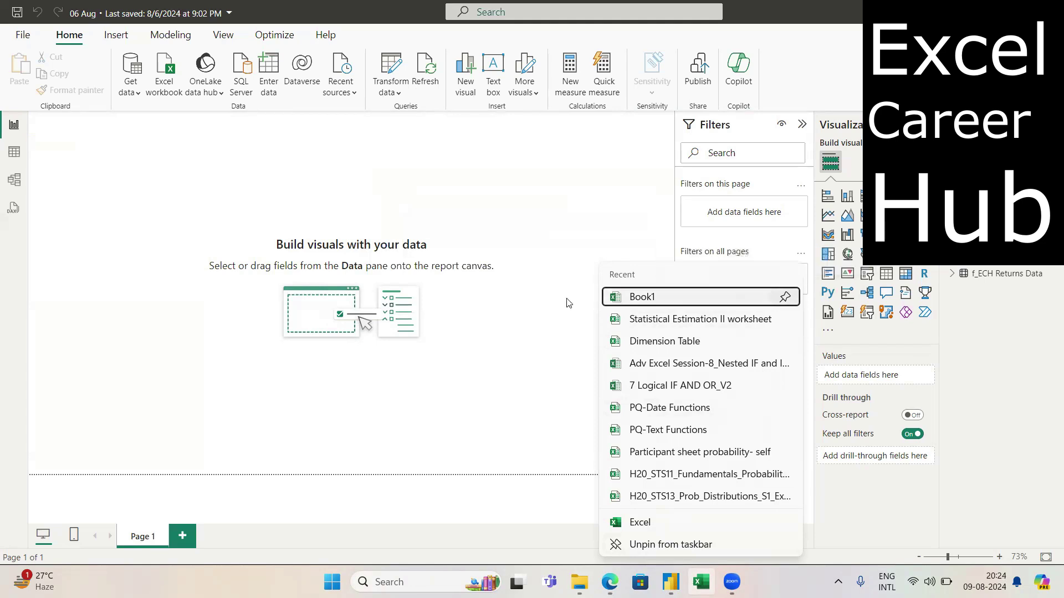
{"action": "left_click", "coordinate": [519, 285]}
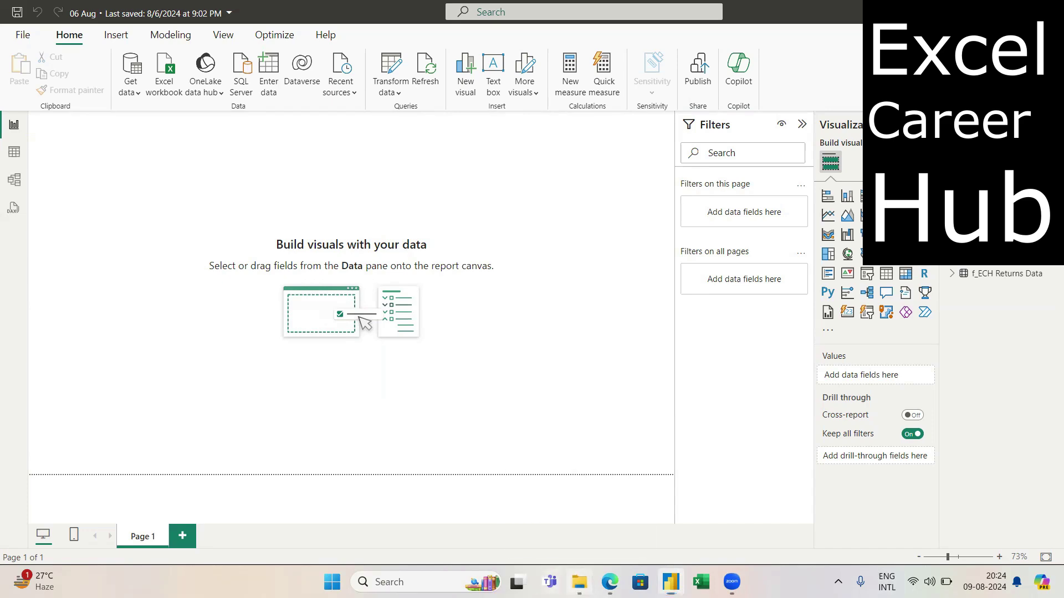
- Switch to File Explorer, open the PDF "Power BI Sec 2_Power Query" from the Power BI Trg folder and maximize its window
{"action": "left_click", "coordinate": [579, 581]}
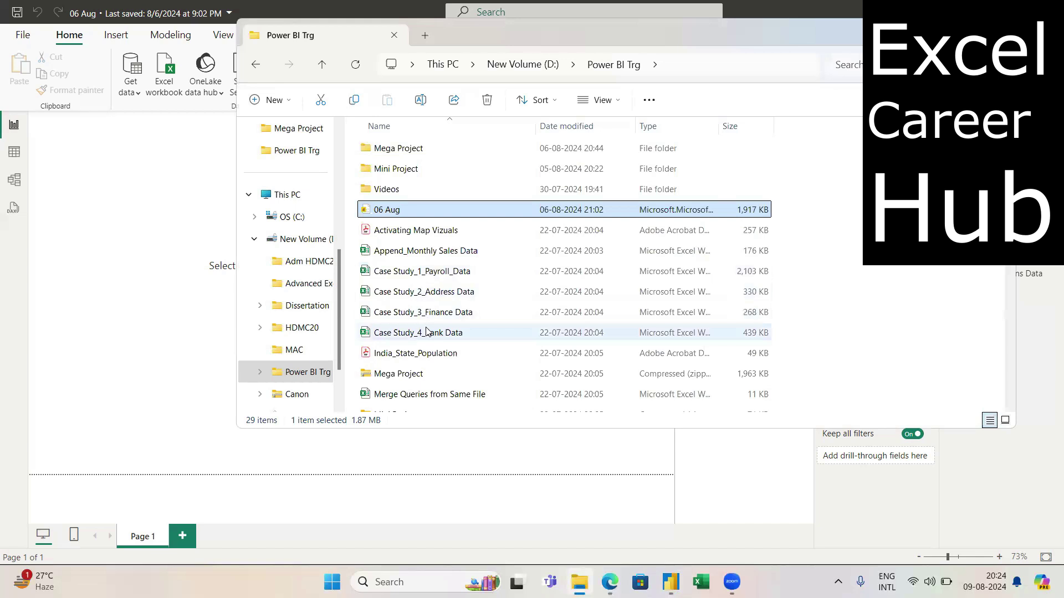
{"action": "scroll", "coordinate": [427, 331], "scroll_direction": "down", "scroll_amount": 1}
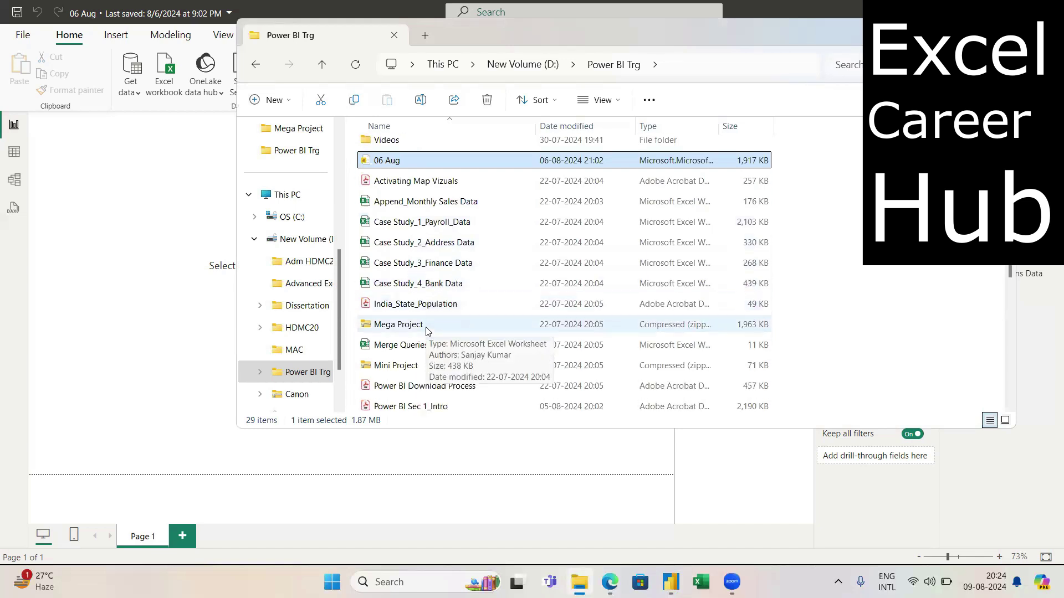
{"action": "scroll", "coordinate": [426, 331], "scroll_direction": "down", "scroll_amount": 2}
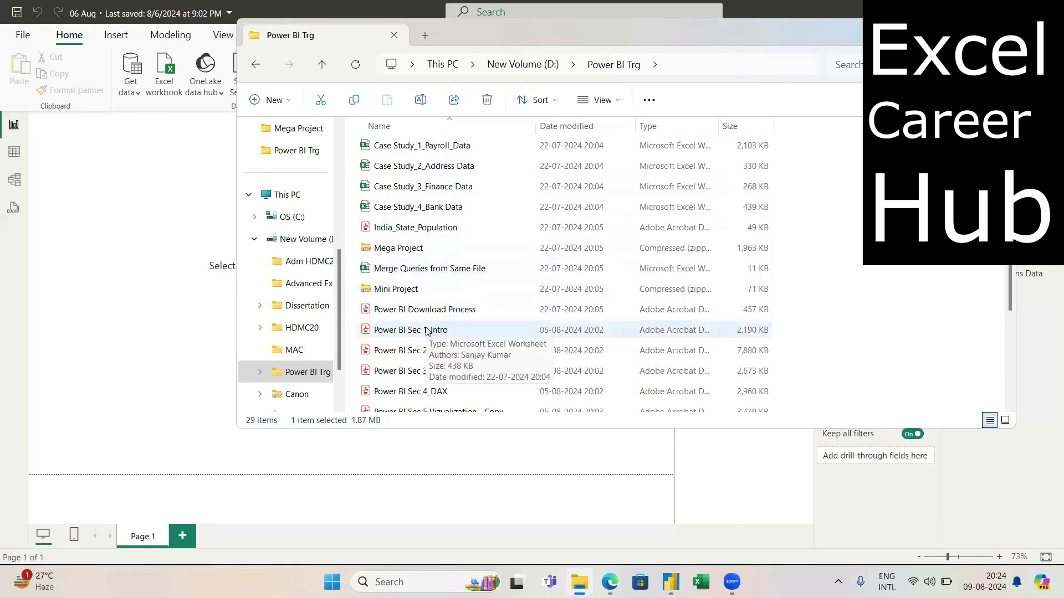
{"action": "scroll", "coordinate": [427, 332], "scroll_direction": "down", "scroll_amount": 2}
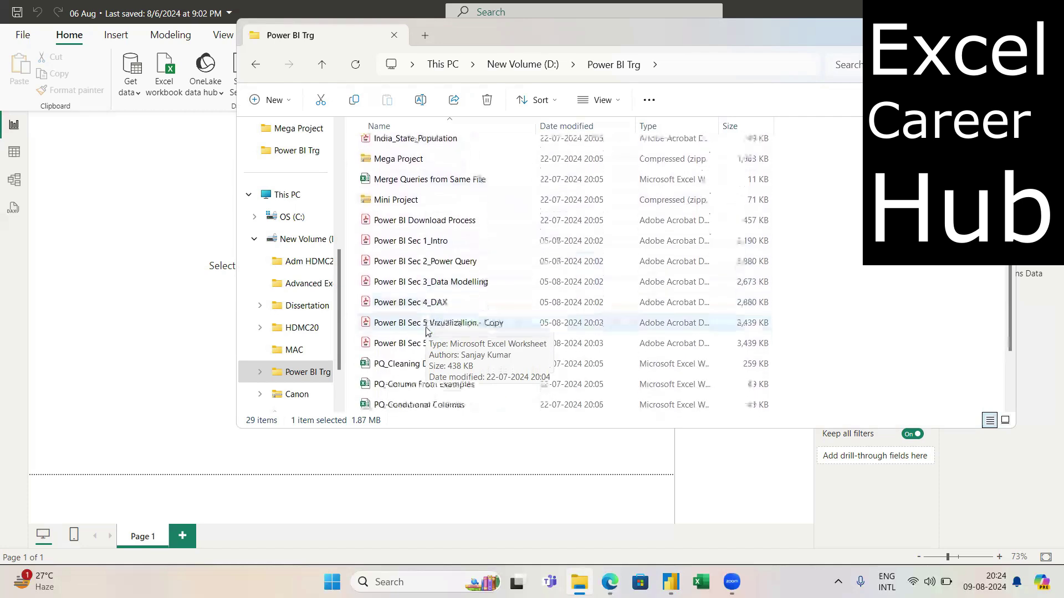
{"action": "double_click", "coordinate": [437, 268]}
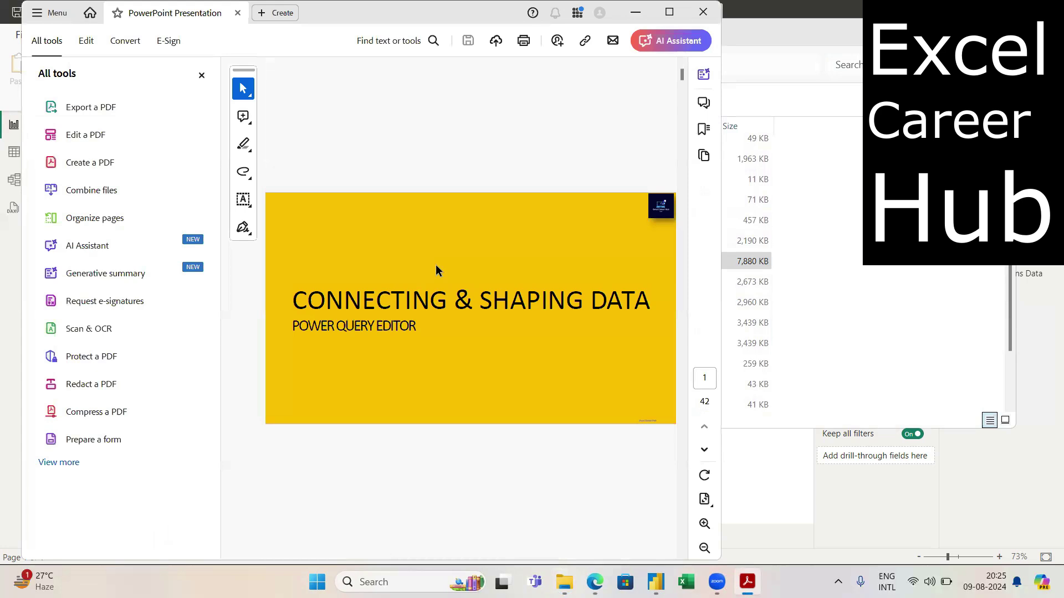
{"action": "left_click", "coordinate": [669, 13]}
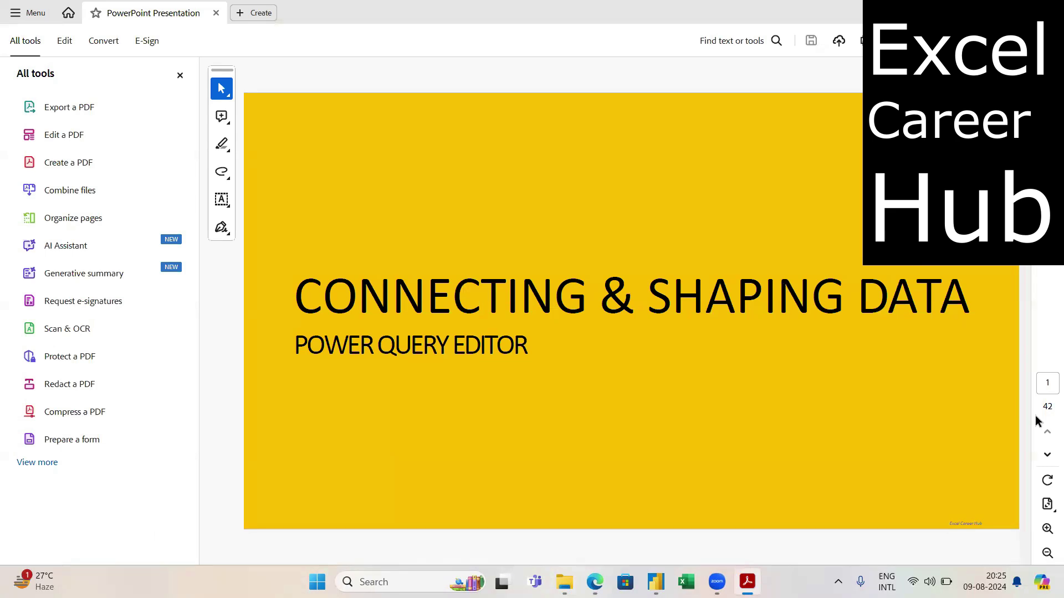
- Page through the Power Query slides to the table transformations assignment on page 8, hiding the All tools pane for a larger view
{"action": "left_click", "coordinate": [1045, 456]}
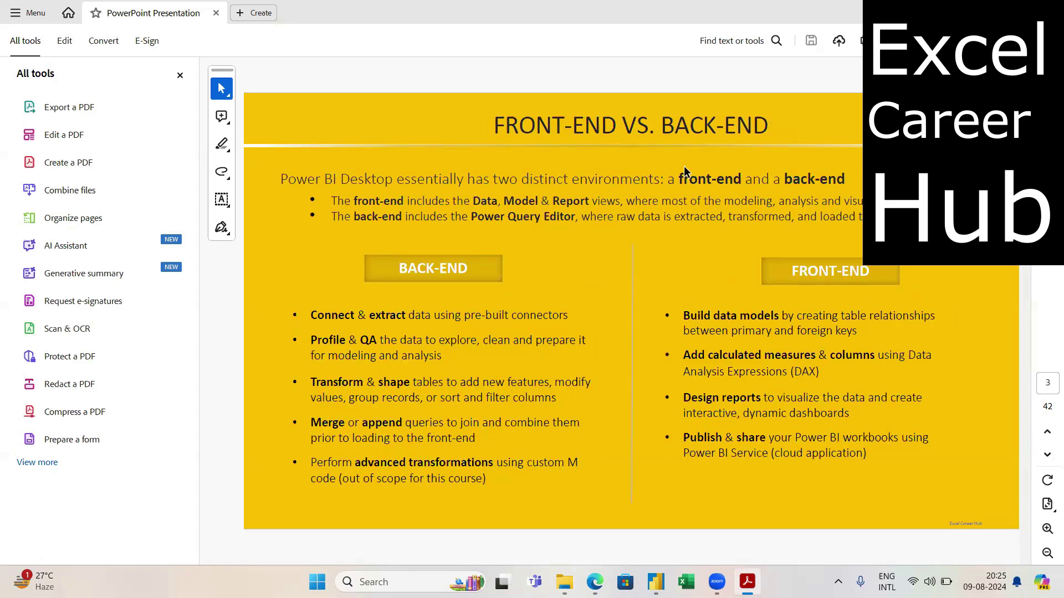
{"action": "left_click", "coordinate": [179, 74]}
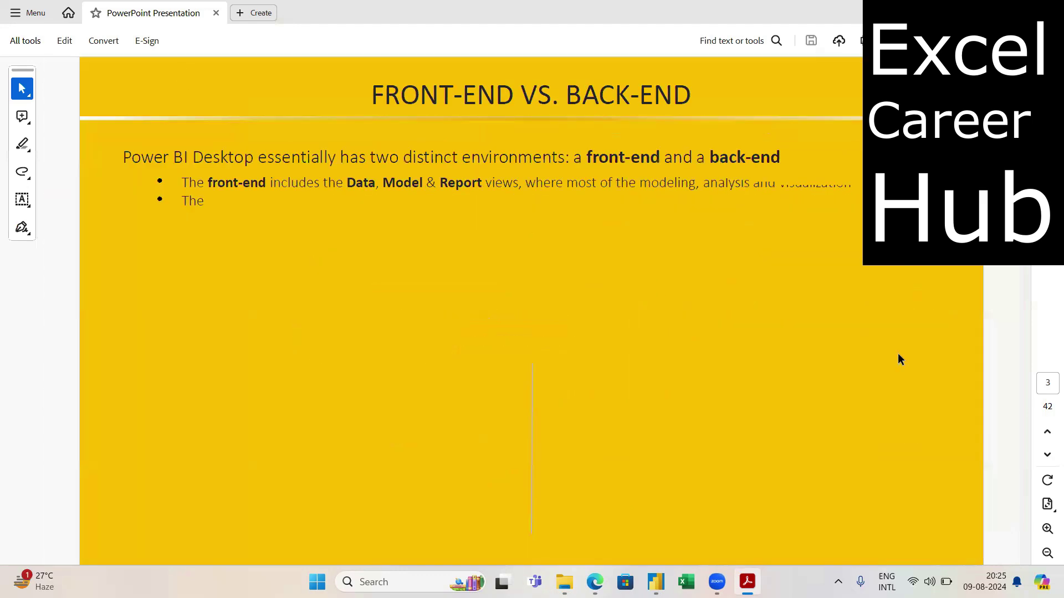
{"action": "left_click", "coordinate": [1045, 456]}
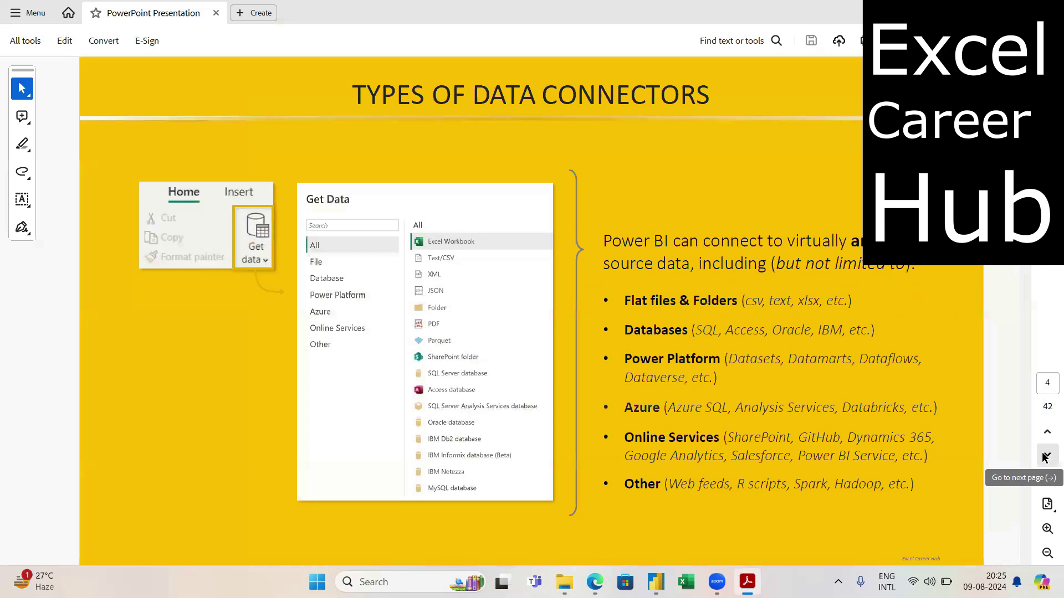
{"action": "left_click", "coordinate": [1045, 456]}
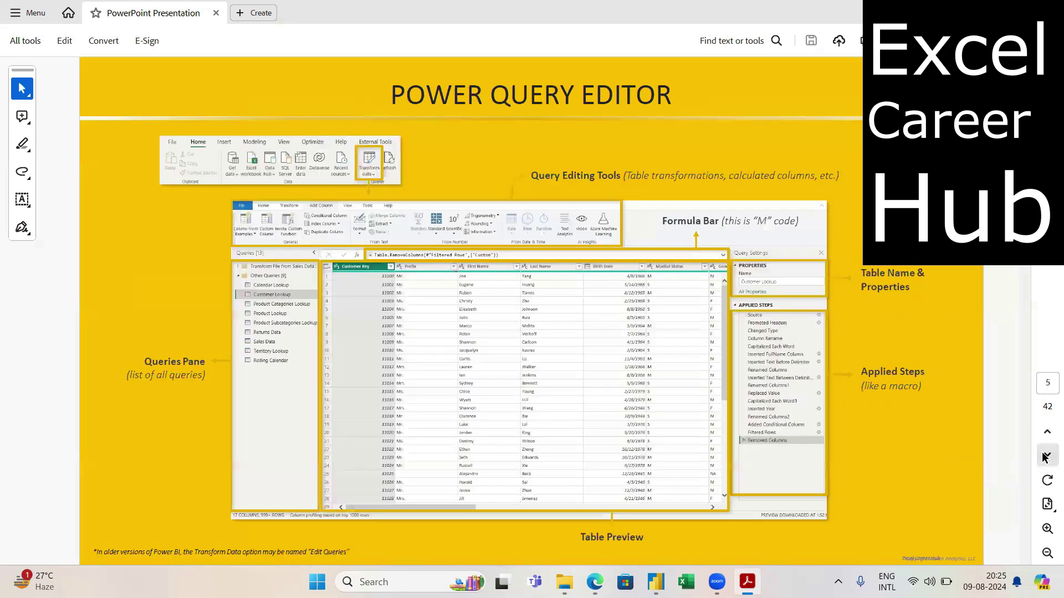
{"action": "left_click", "coordinate": [1045, 456]}
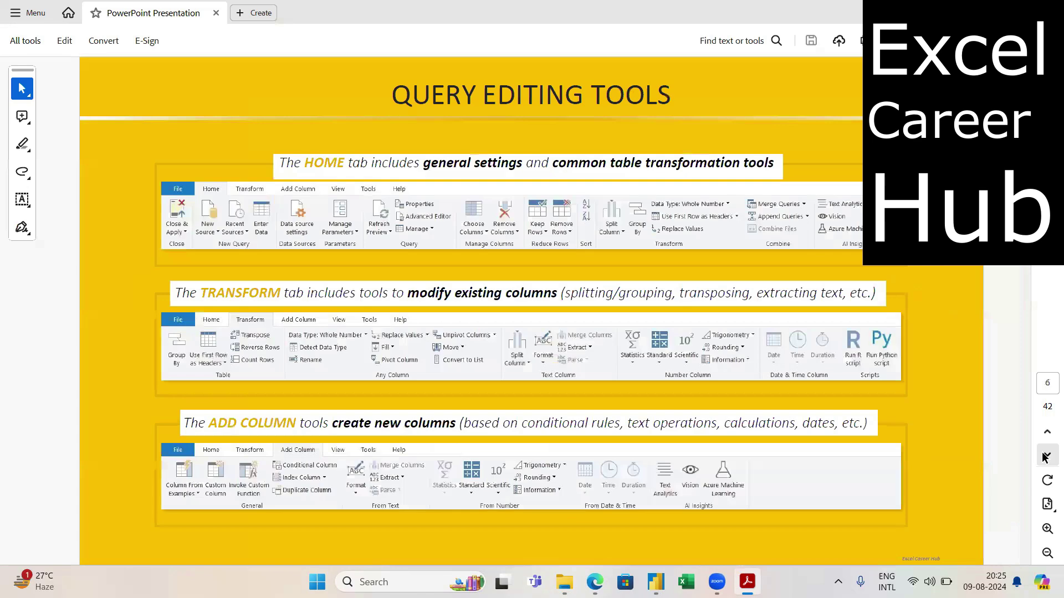
{"action": "left_click", "coordinate": [1045, 457]}
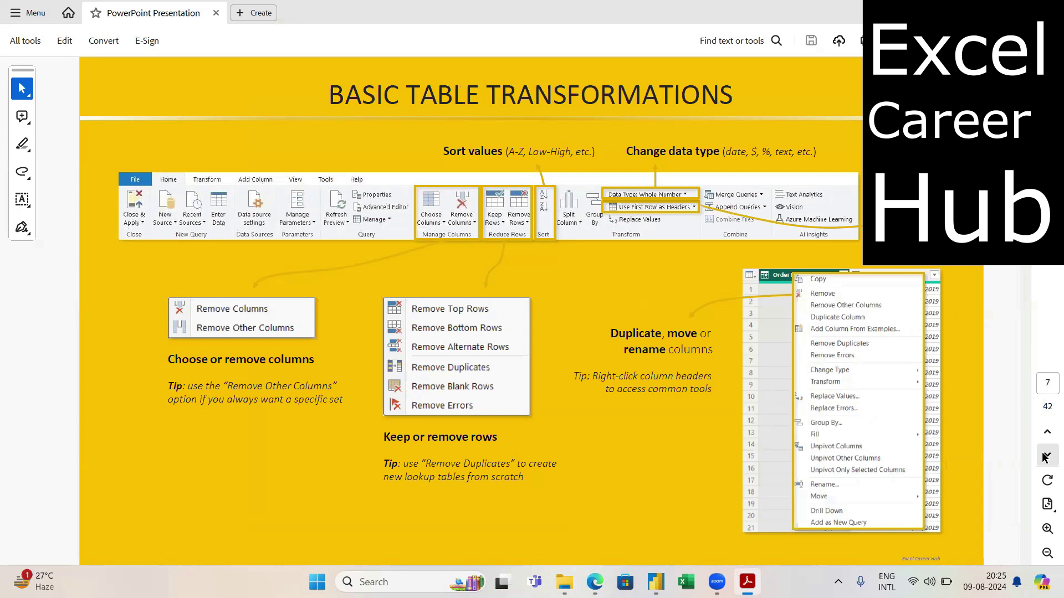
{"action": "left_click", "coordinate": [1045, 457]}
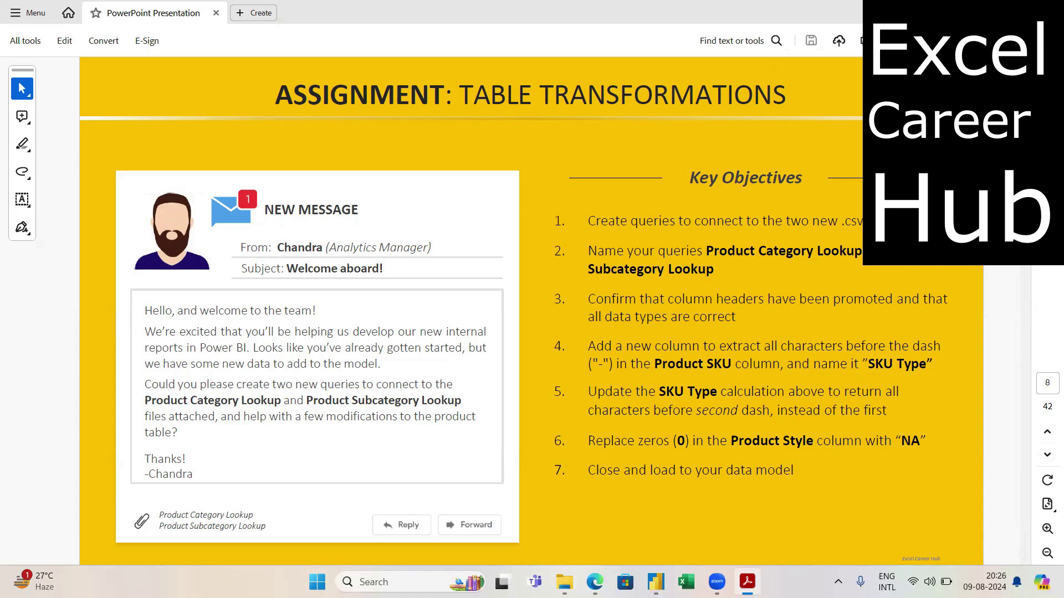
- Switch to Power BI Desktop and close the Power BI Trg folder window
{"action": "key", "text": "alt+Tab"}
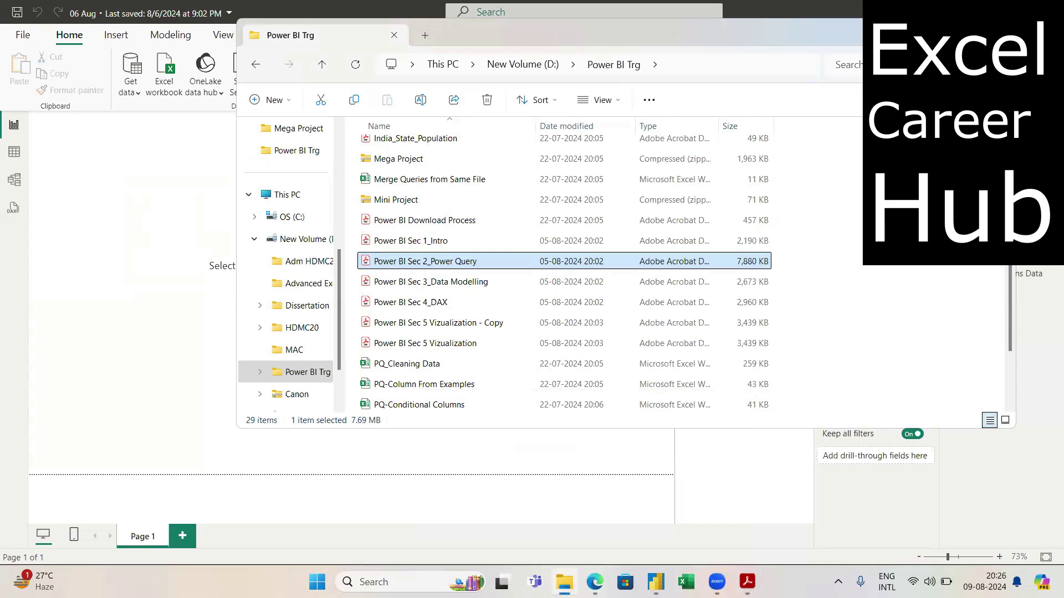
{"action": "key", "text": "alt+Tab"}
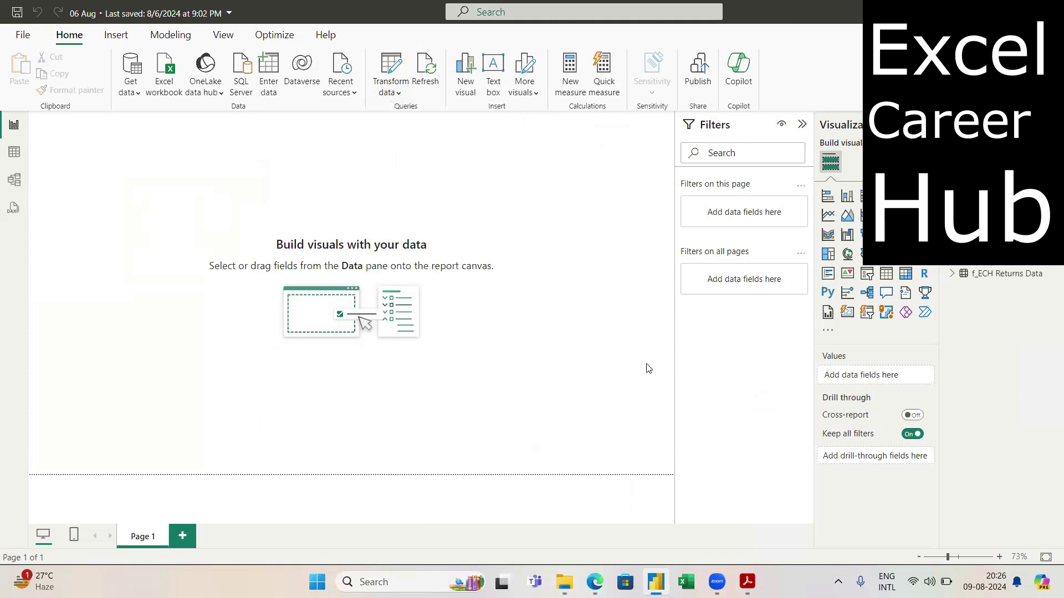
{"action": "mouse_move", "coordinate": [756, 574]}
{"action": "mouse_move", "coordinate": [564, 582]}
{"action": "mouse_move", "coordinate": [627, 475]}
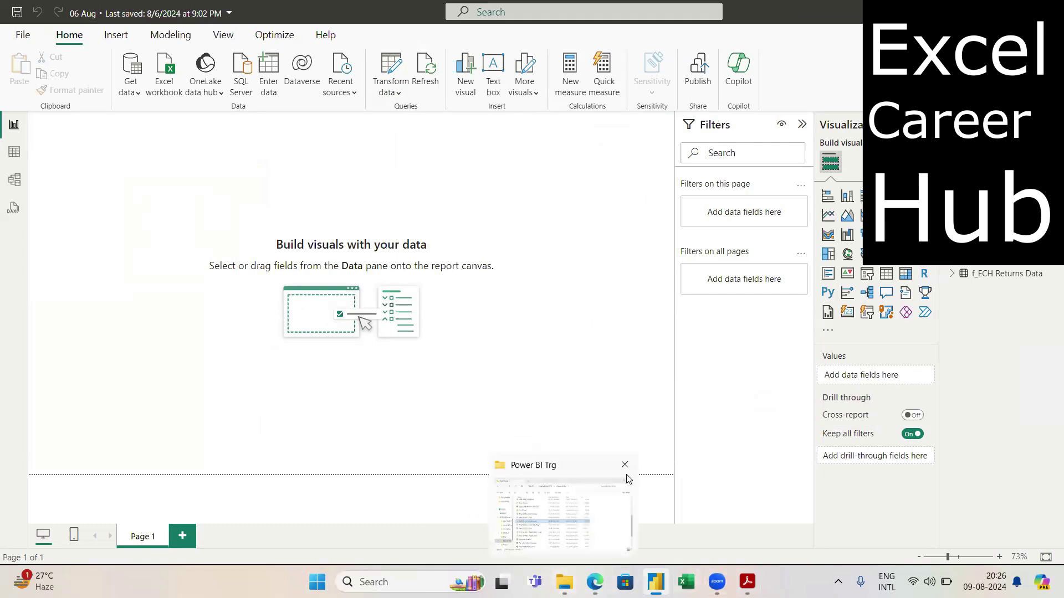
{"action": "left_click", "coordinate": [625, 467]}
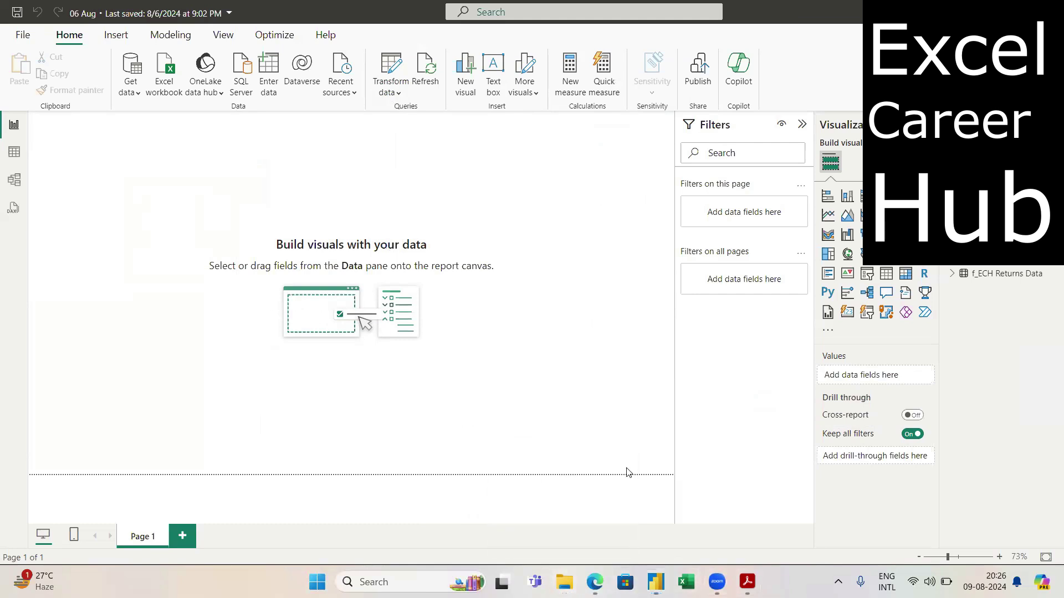
- Open the Power Query Editor and display the d_ECH Product Table query
{"action": "left_click", "coordinate": [401, 94]}
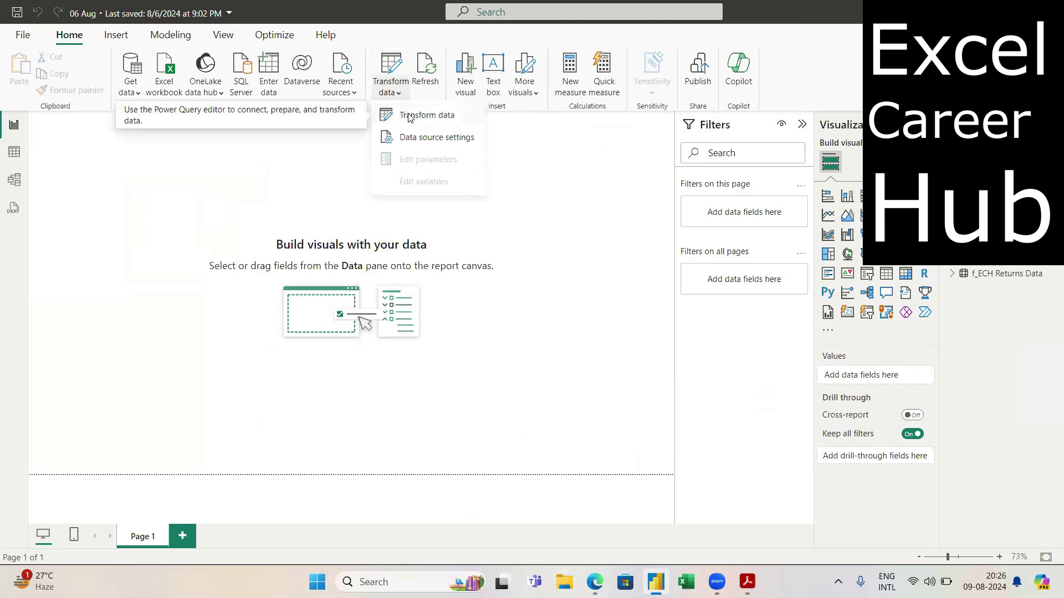
{"action": "left_click", "coordinate": [408, 116]}
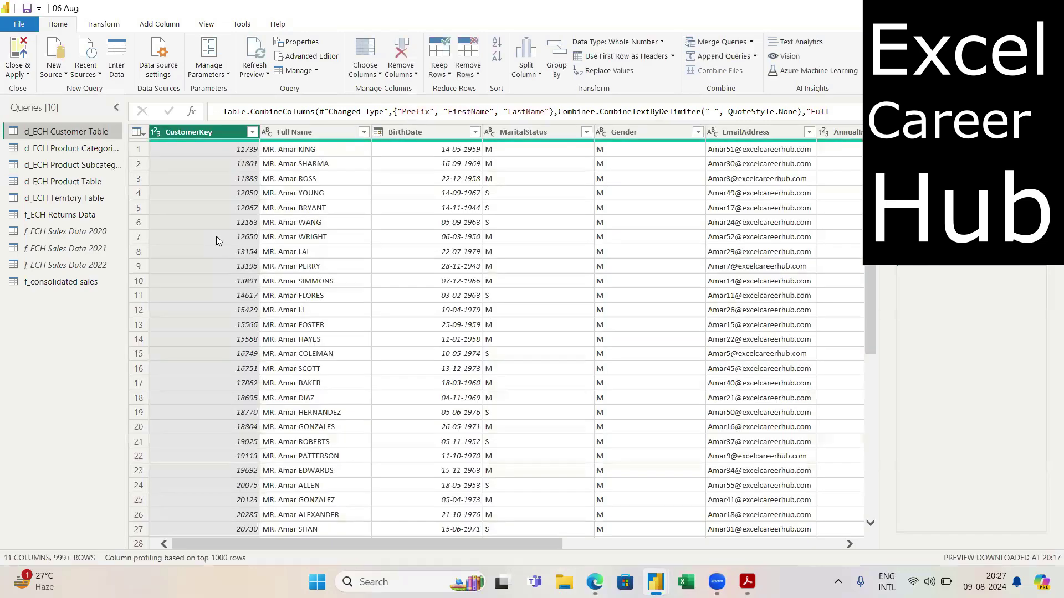
{"action": "left_click_drag", "start_coordinate": [100, 181], "coordinate": [97, 183]}
{"action": "left_click", "coordinate": [95, 181]}
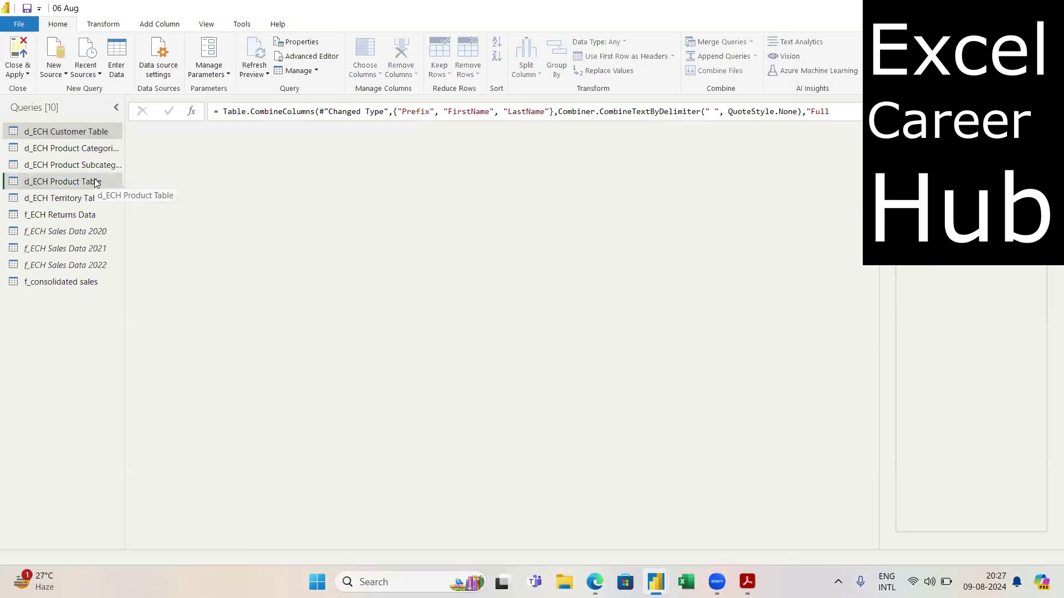